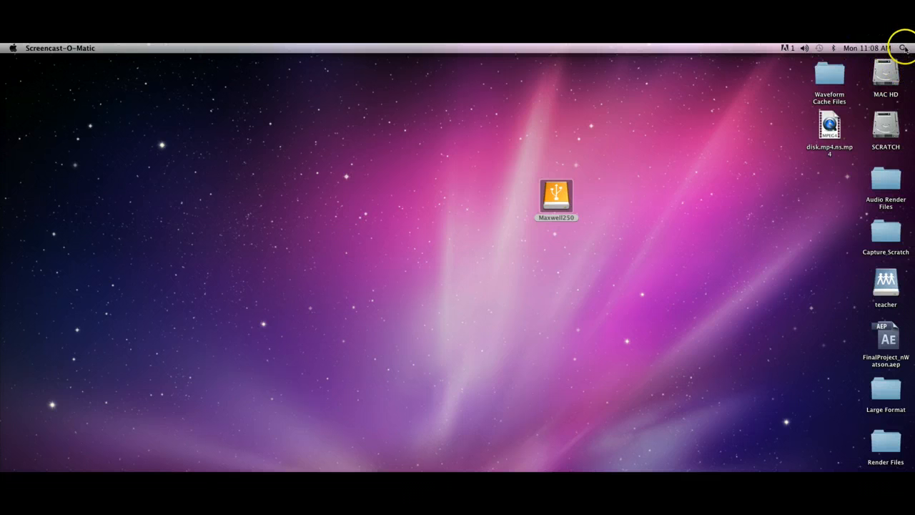
Find and launch Final Cut Pro, continuing without the missing external FireWire device.
click(902, 48)
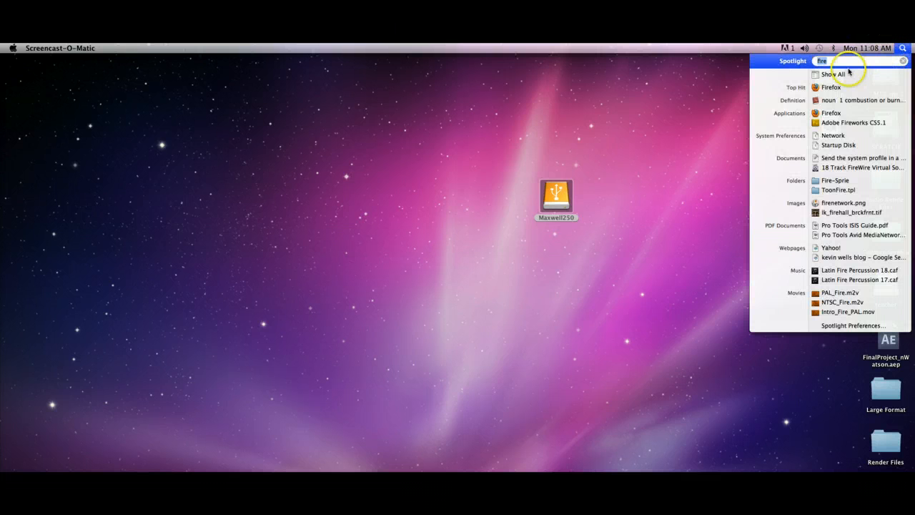
text(final)
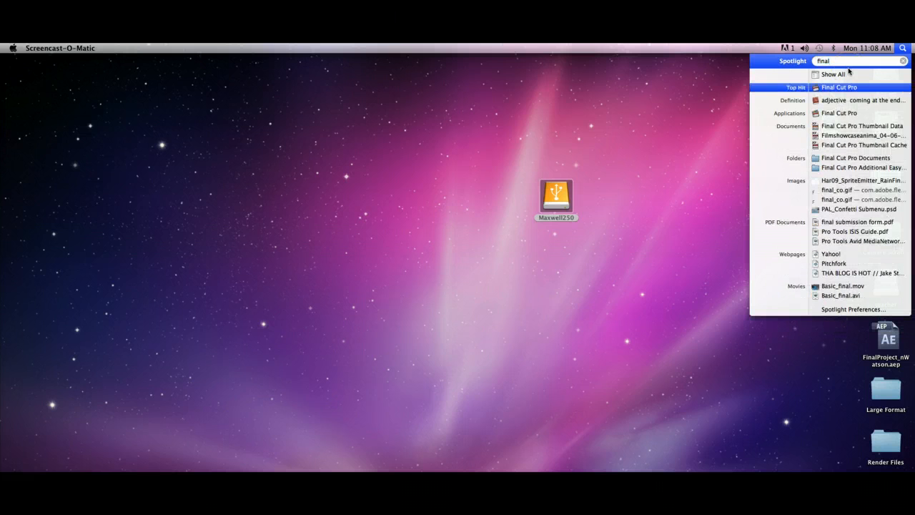
click(841, 88)
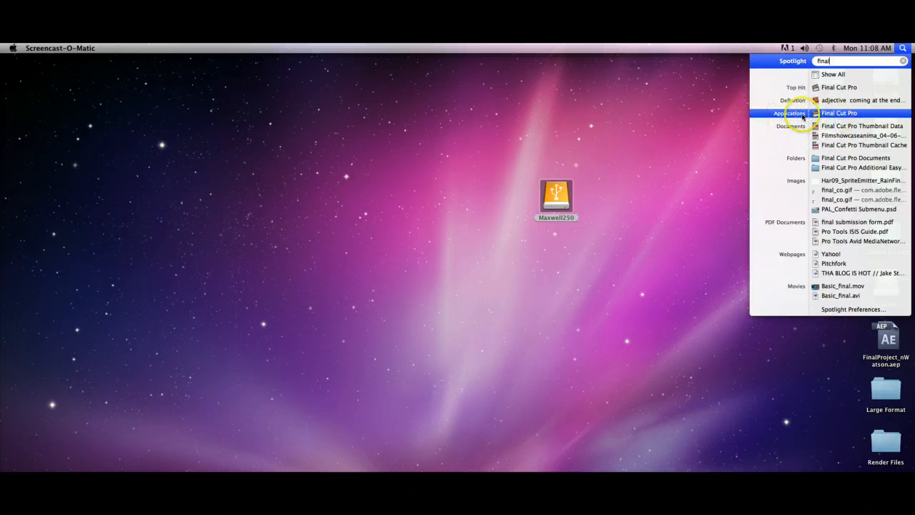
click(856, 115)
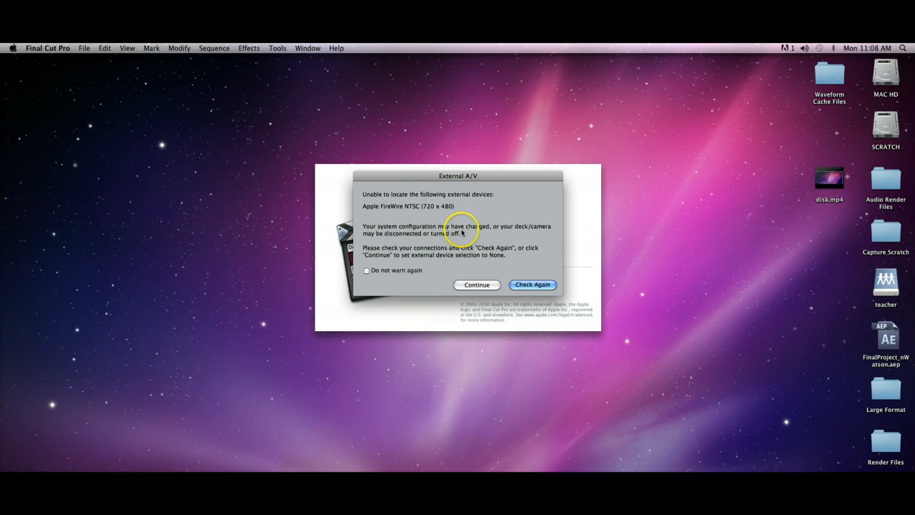
click(476, 285)
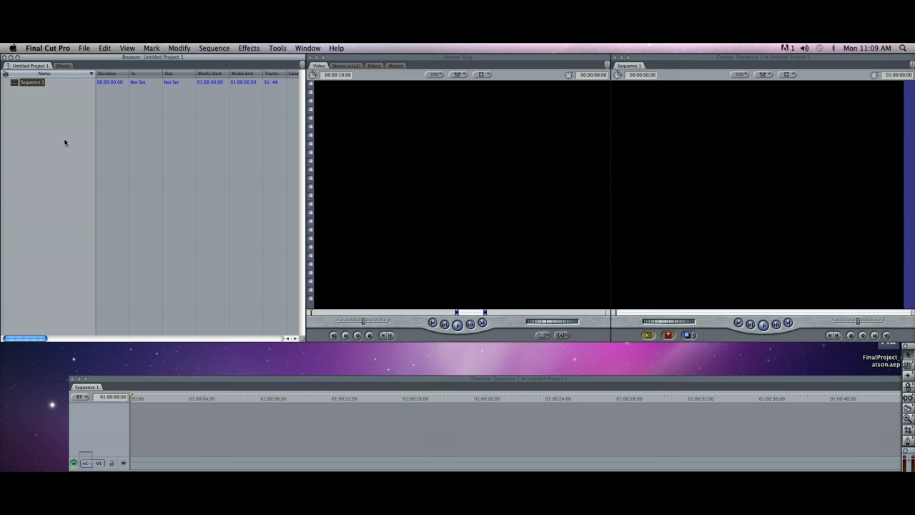
Set the first scratch disk in the System Settings to the scratch folder inside DFVP111 on the Maxwell250 drive.
click(51, 139)
click(47, 48)
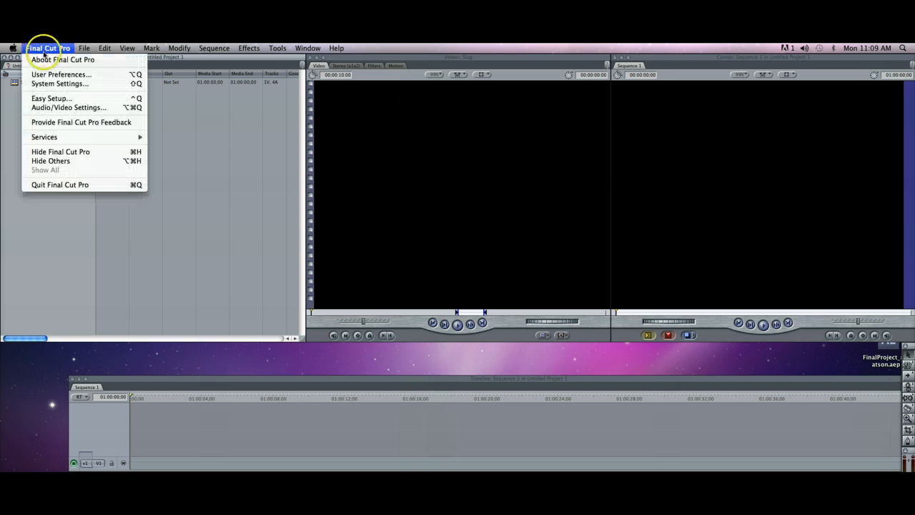
click(70, 85)
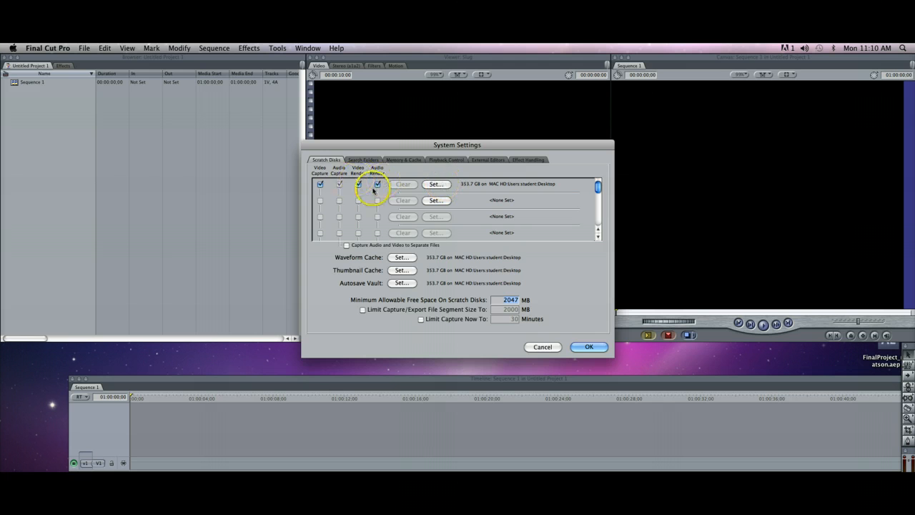
click(435, 184)
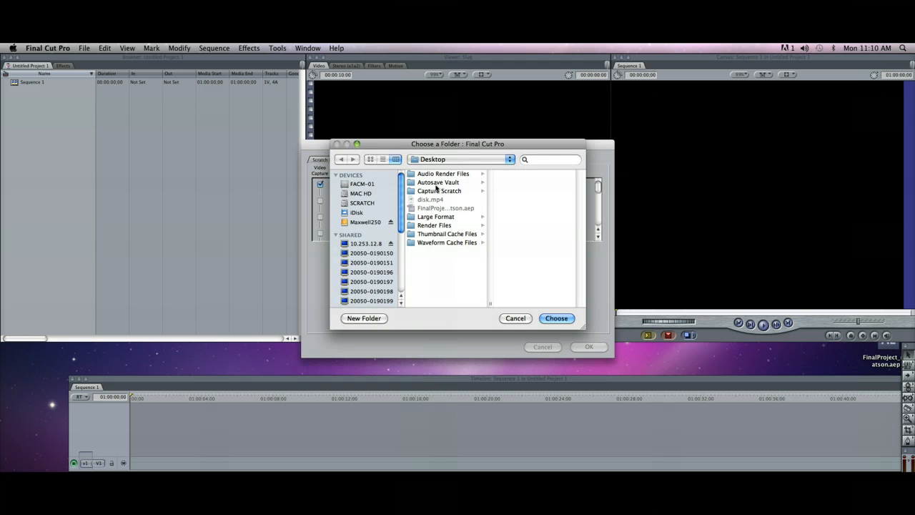
click(368, 223)
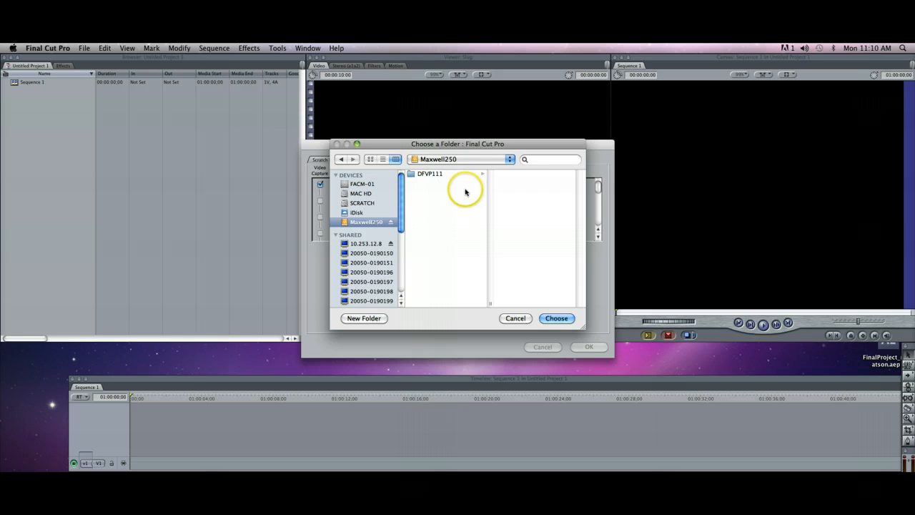
click(418, 176)
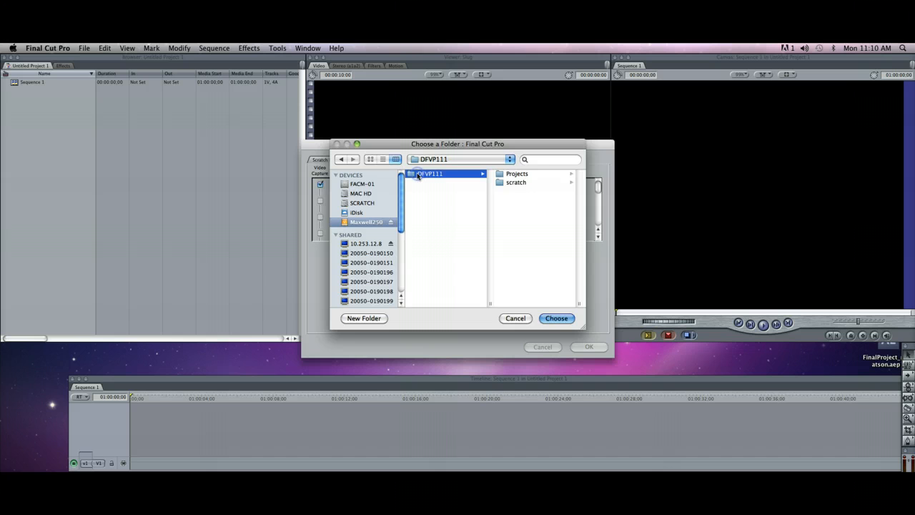
click(507, 182)
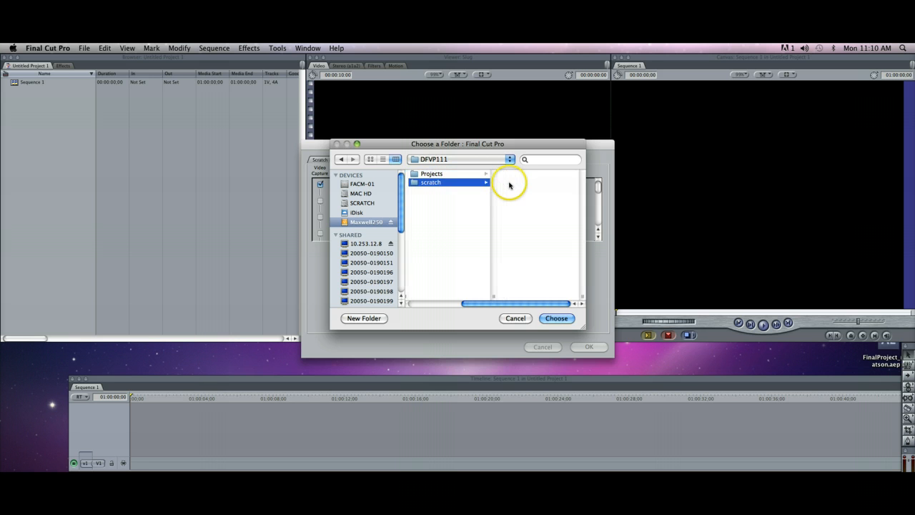
click(561, 319)
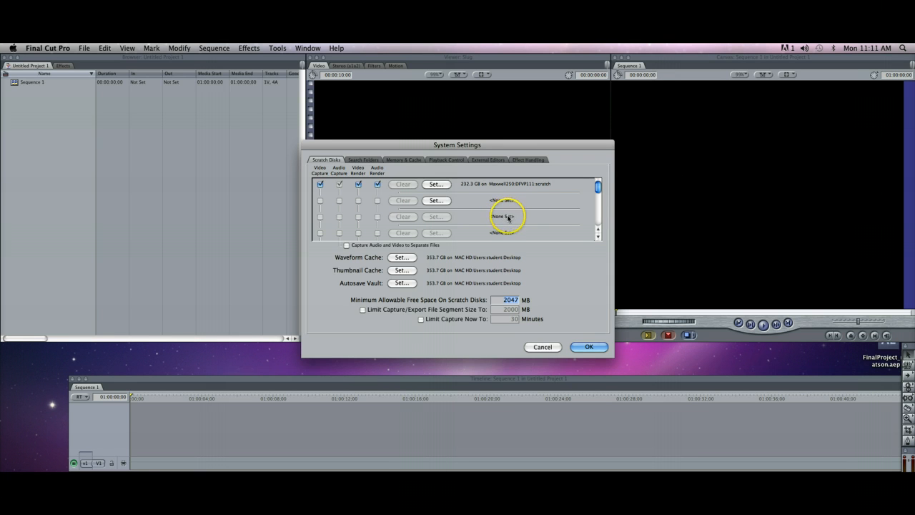
Check the folder path of the first scratch disk, keep the scratch folder selected, and apply the System Settings.
click(435, 185)
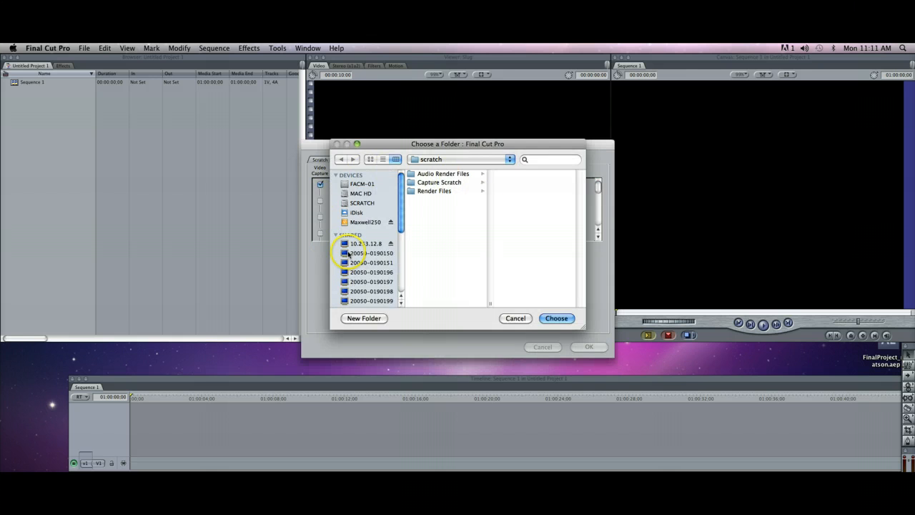
click(476, 164)
click(492, 160)
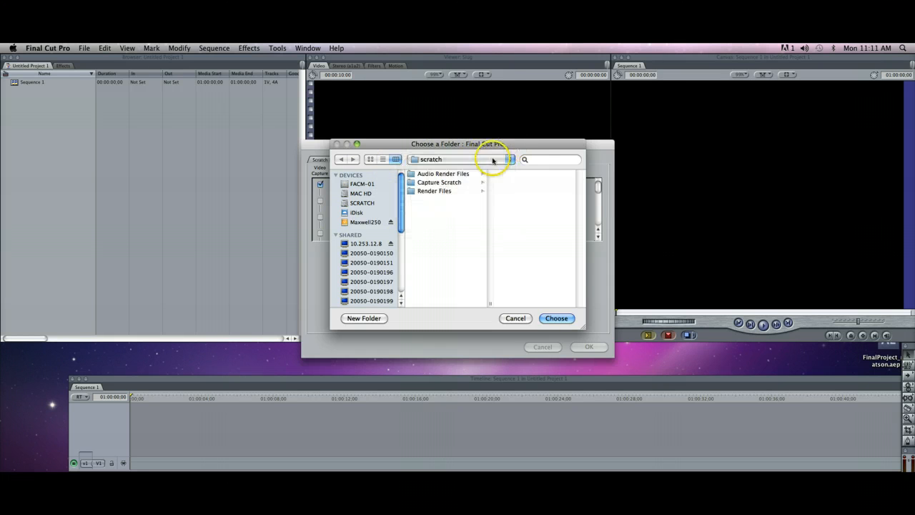
click(509, 160)
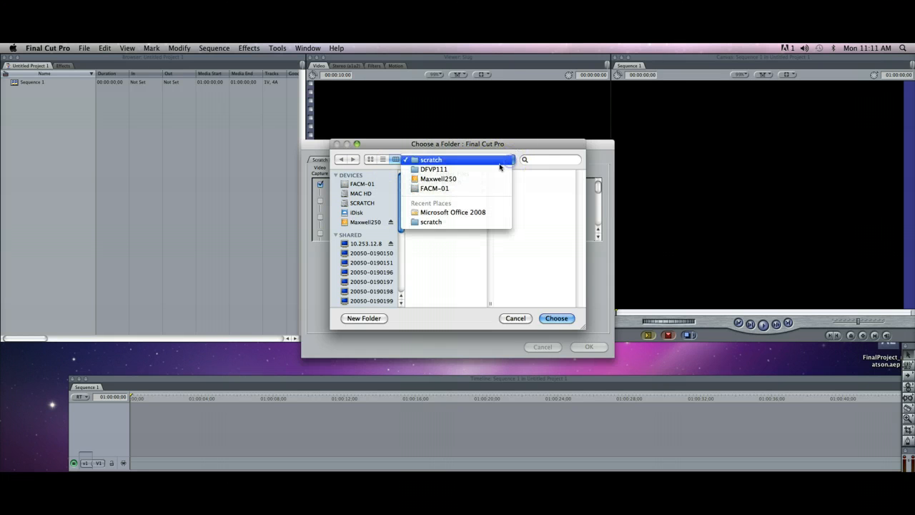
click(415, 160)
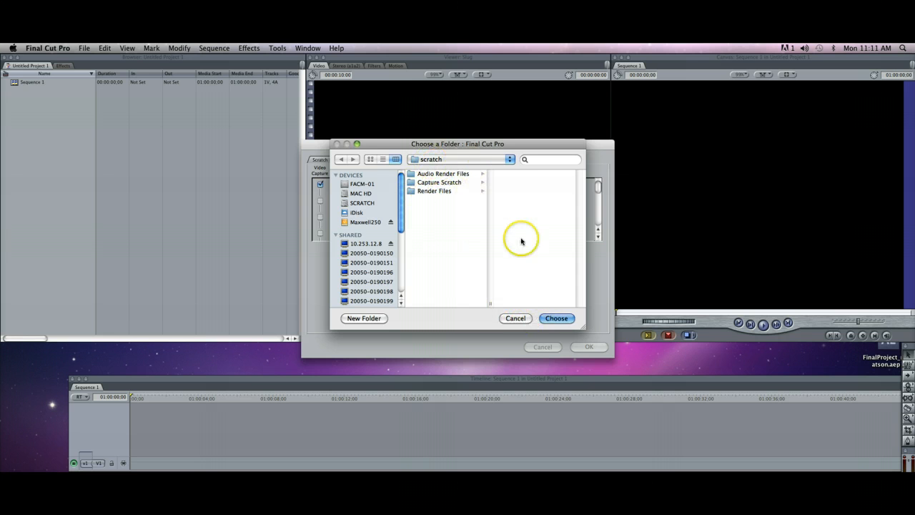
click(557, 318)
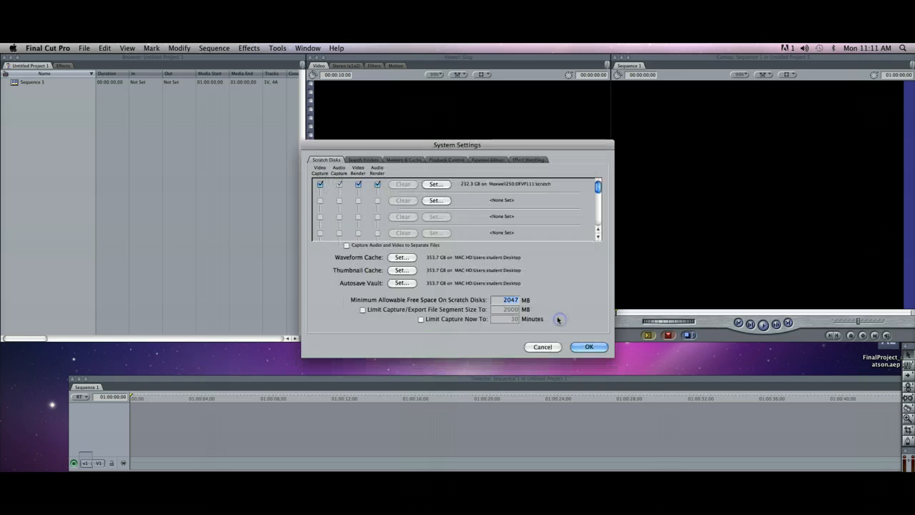
click(591, 347)
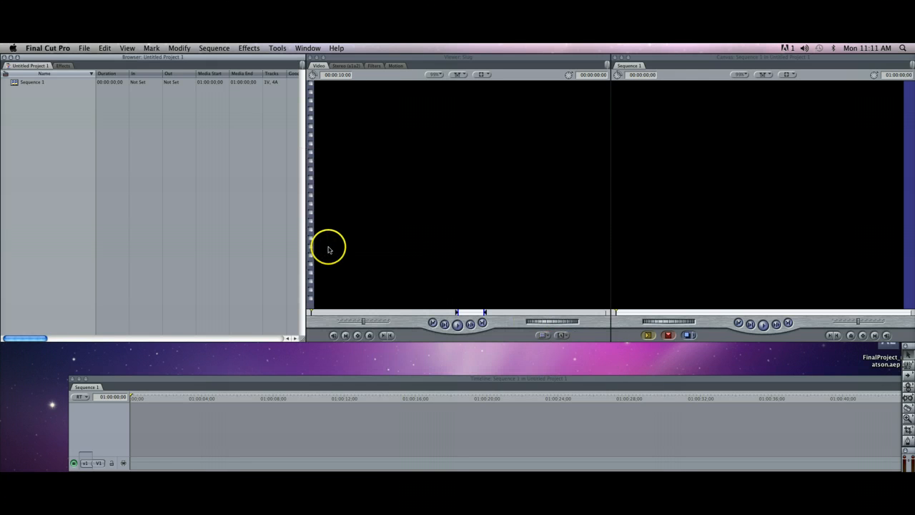
Review the sequence, capture and device control presets and the summary in the Audio/Video Settings, then close them without changes.
click(81, 168)
click(48, 48)
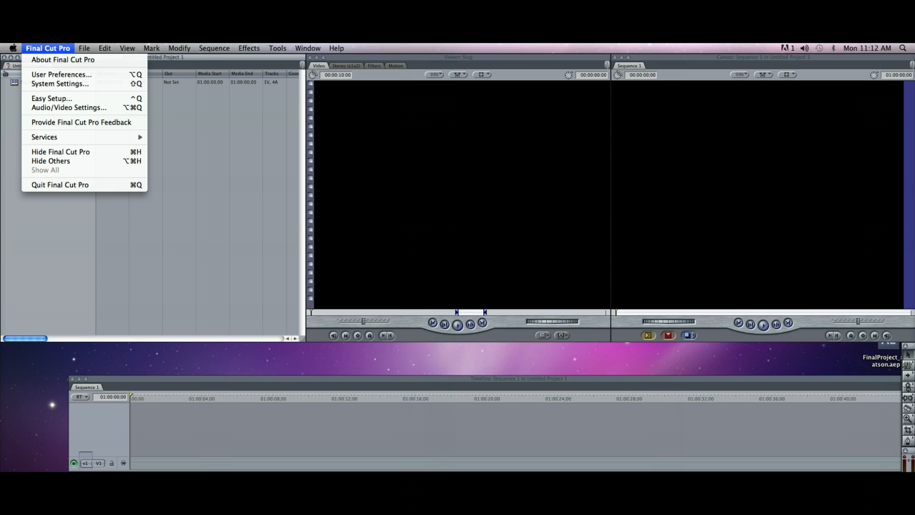
click(70, 107)
click(361, 156)
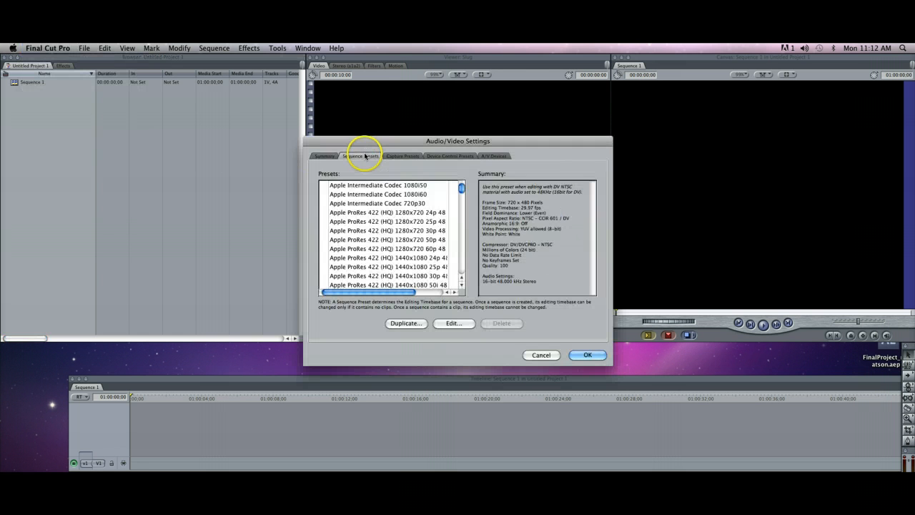
click(407, 157)
click(442, 155)
click(494, 156)
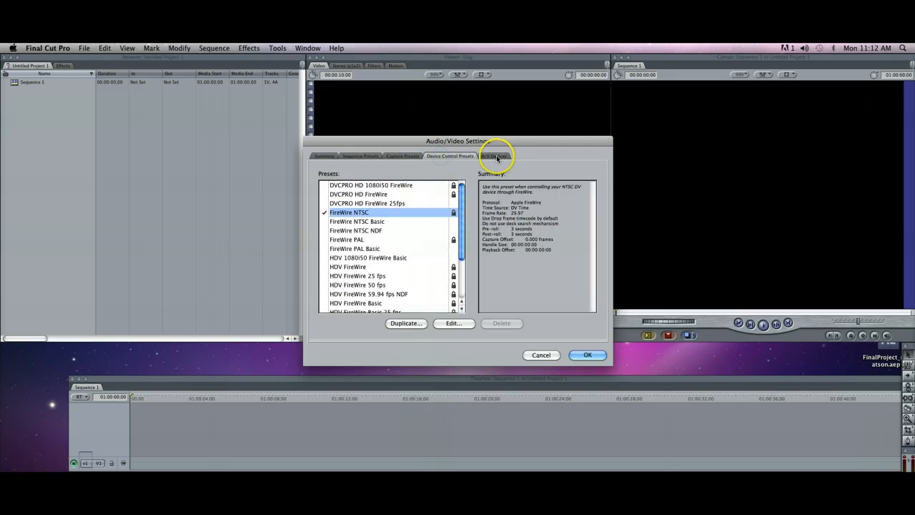
click(463, 158)
click(403, 156)
click(361, 156)
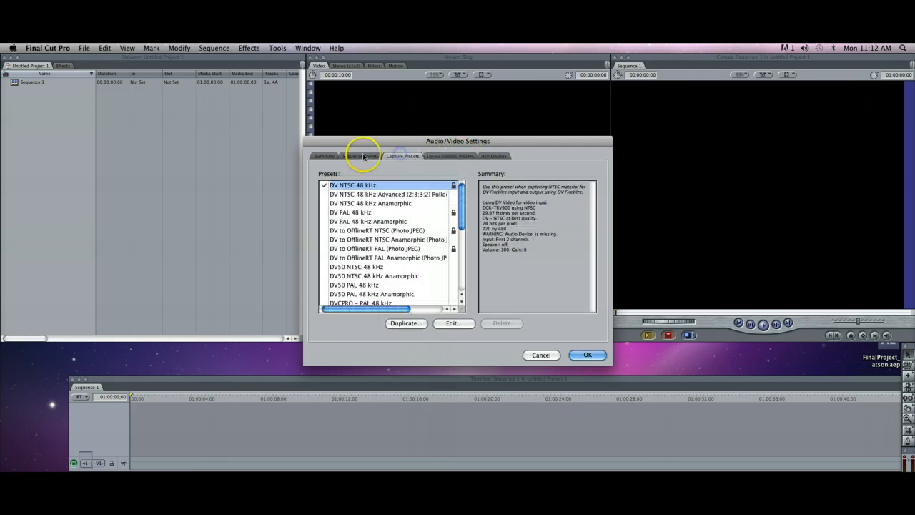
click(325, 157)
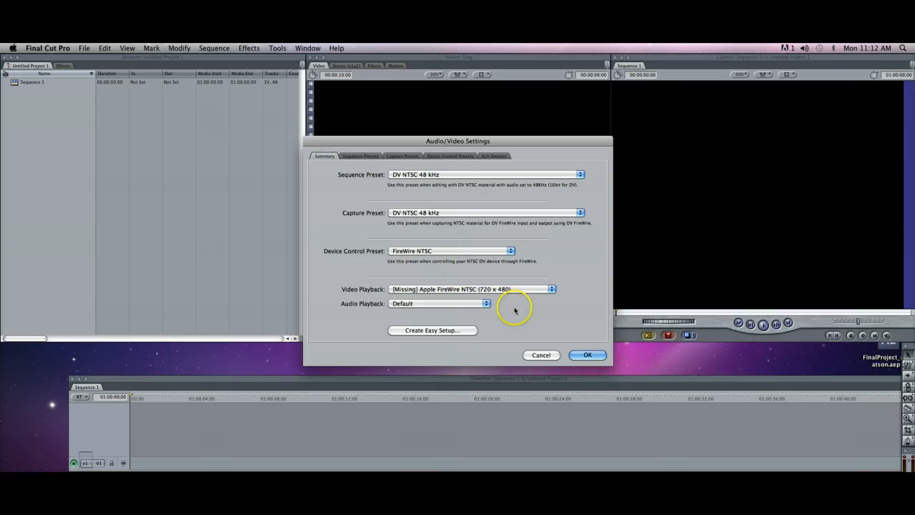
click(541, 355)
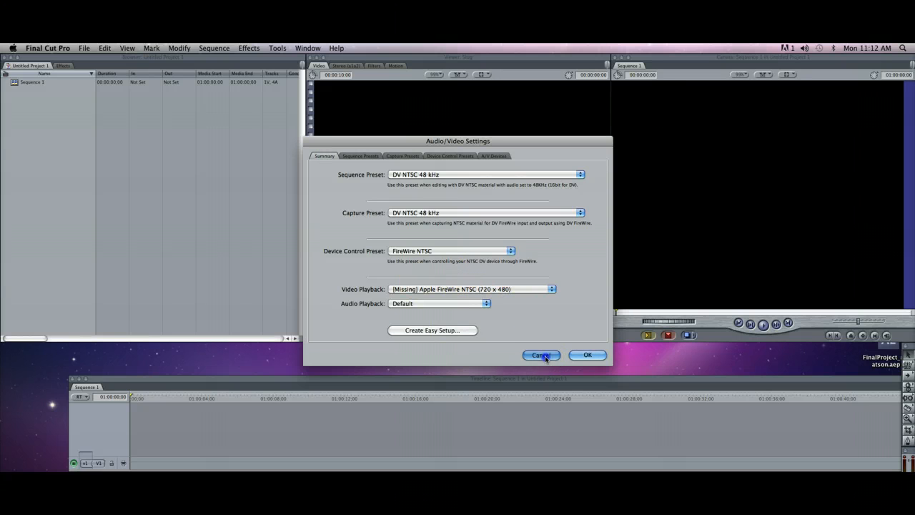
Apply an Easy Setup with the NTSC format and the DV-NTSC FireWire Basic preset, continuing without the external device.
click(48, 48)
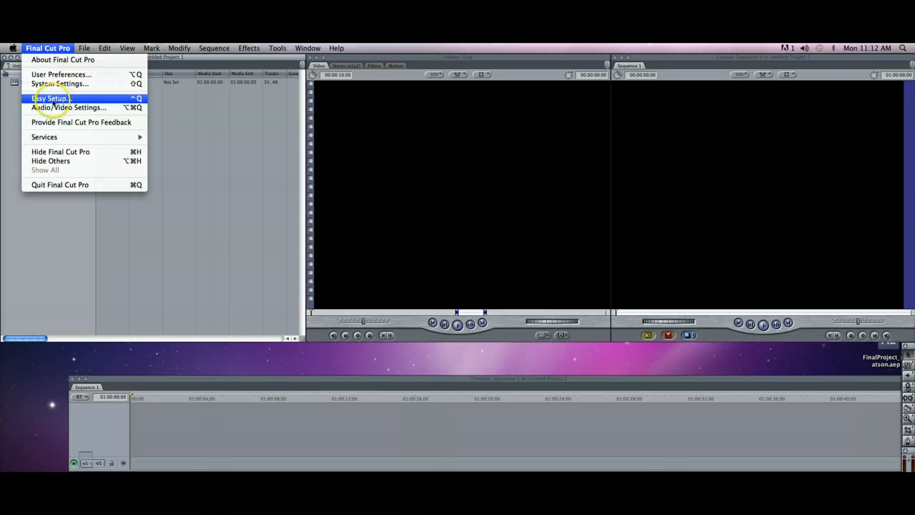
click(52, 102)
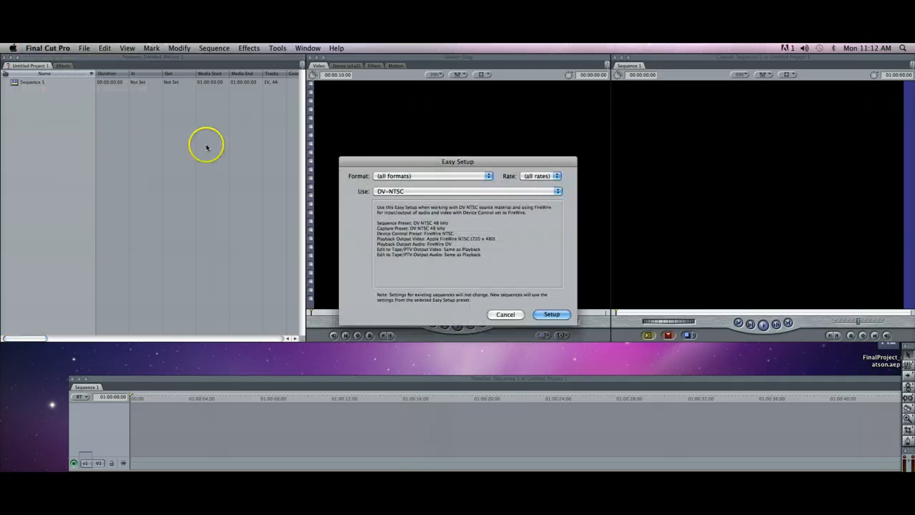
click(441, 177)
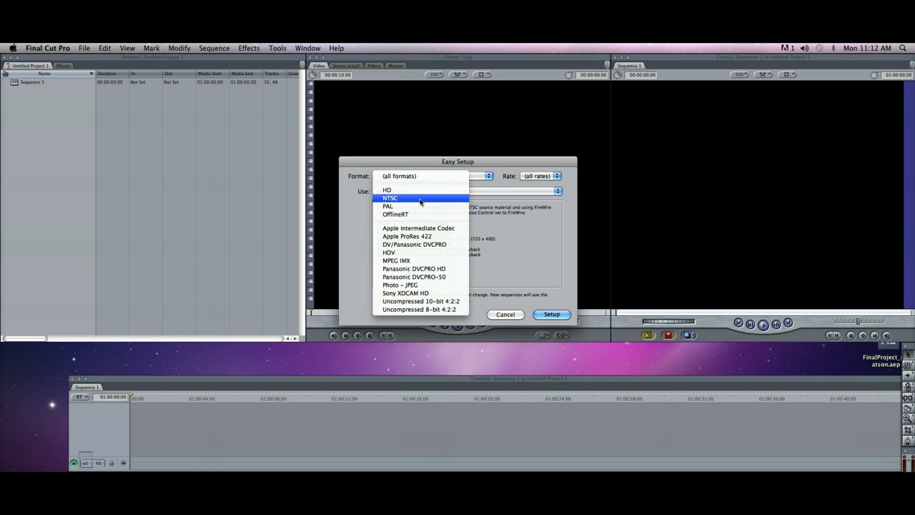
click(421, 202)
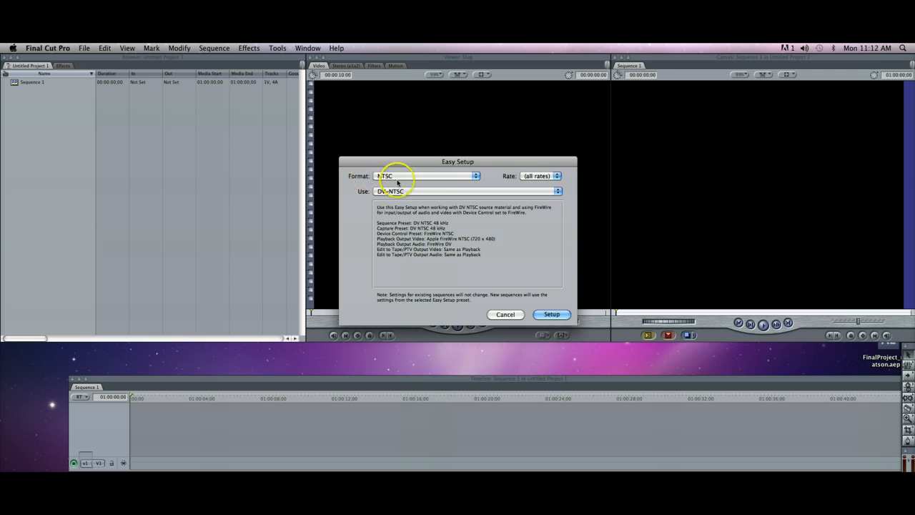
click(456, 192)
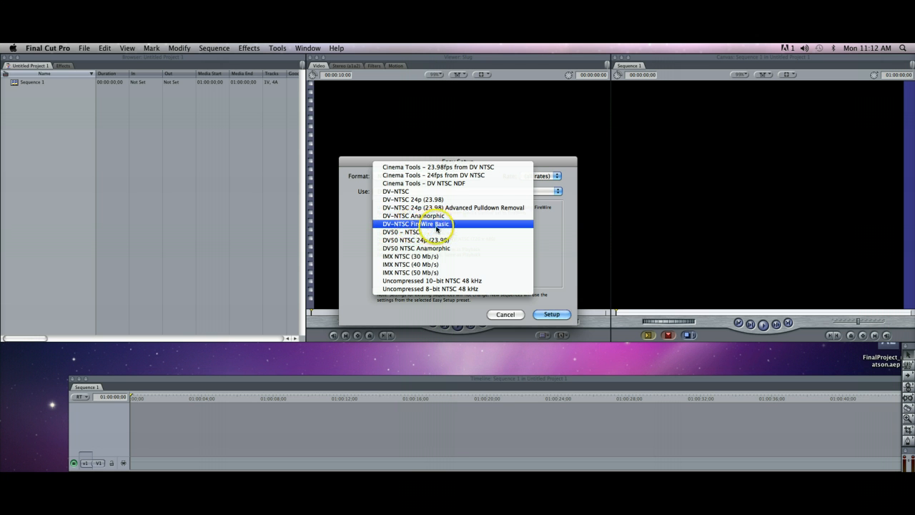
click(429, 226)
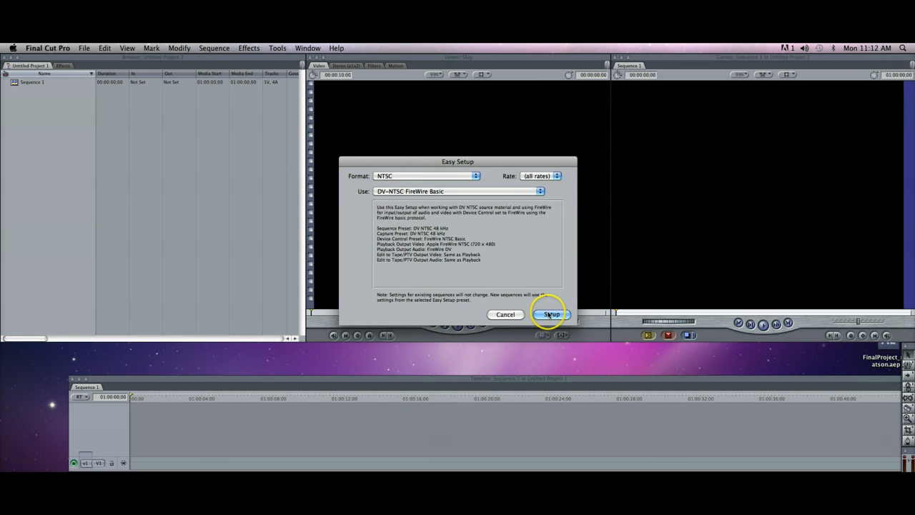
click(552, 314)
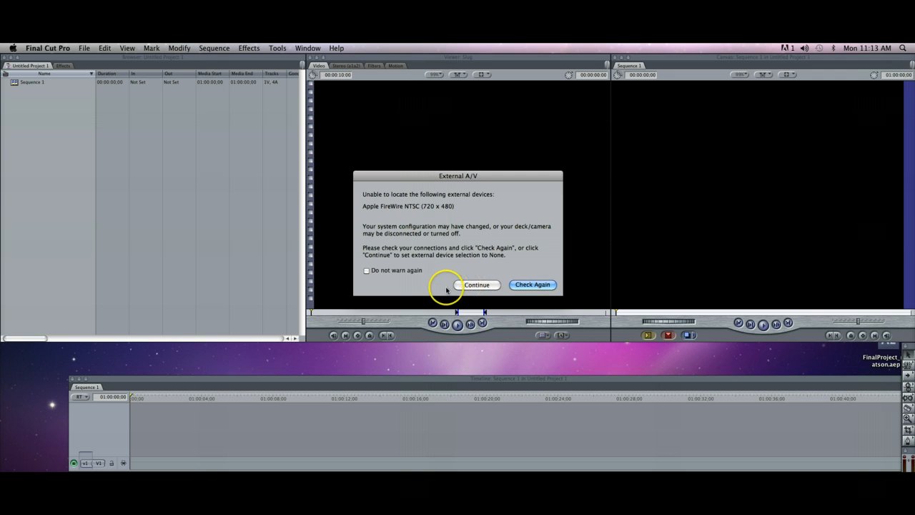
click(476, 286)
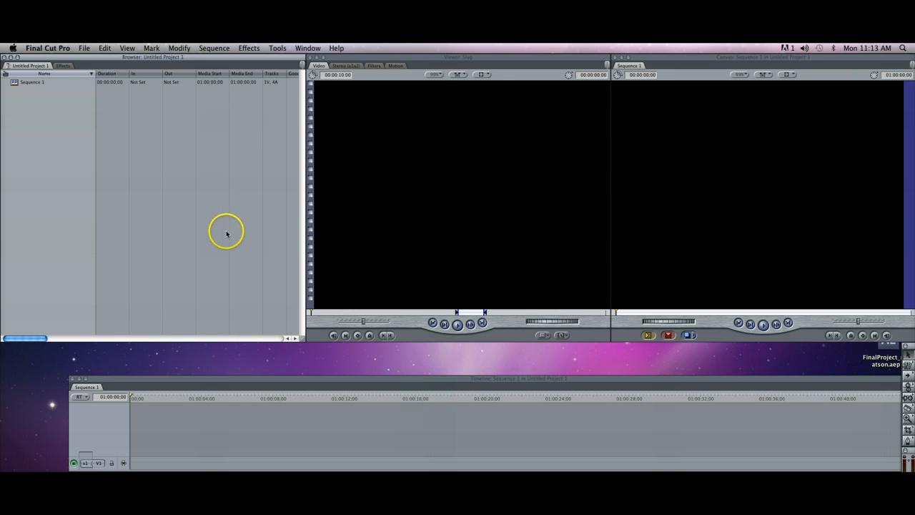
Create a new project so that its sequence uses the current Easy Setup.
click(18, 165)
click(85, 48)
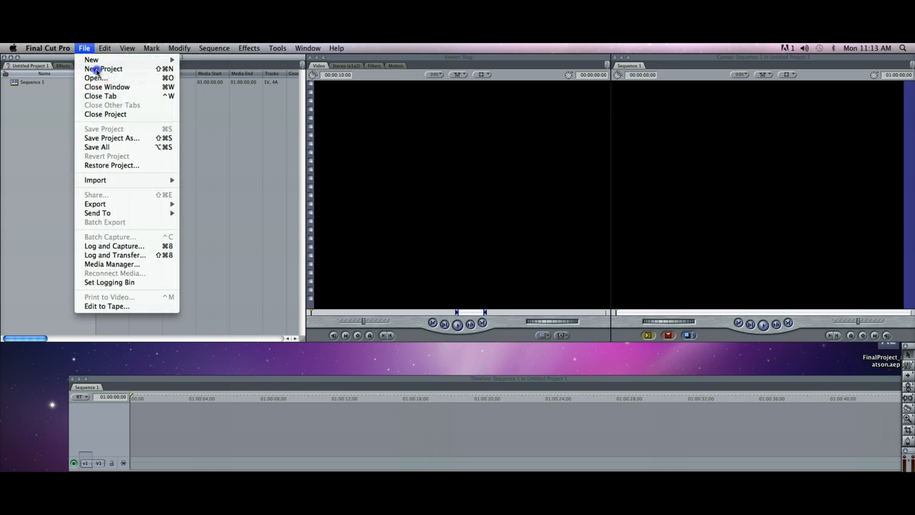
click(93, 66)
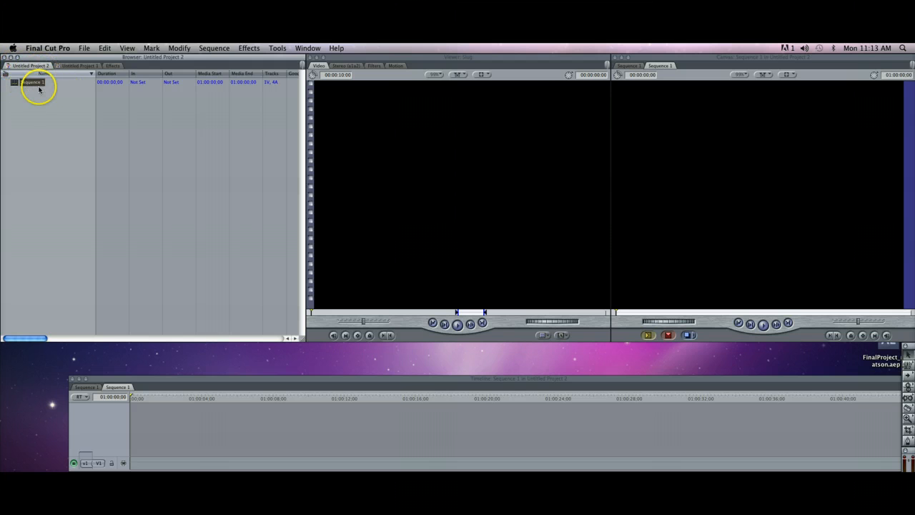
Start saving the new project under another name and browse to DFVP111 > Projects on the external drive.
click(36, 84)
click(84, 48)
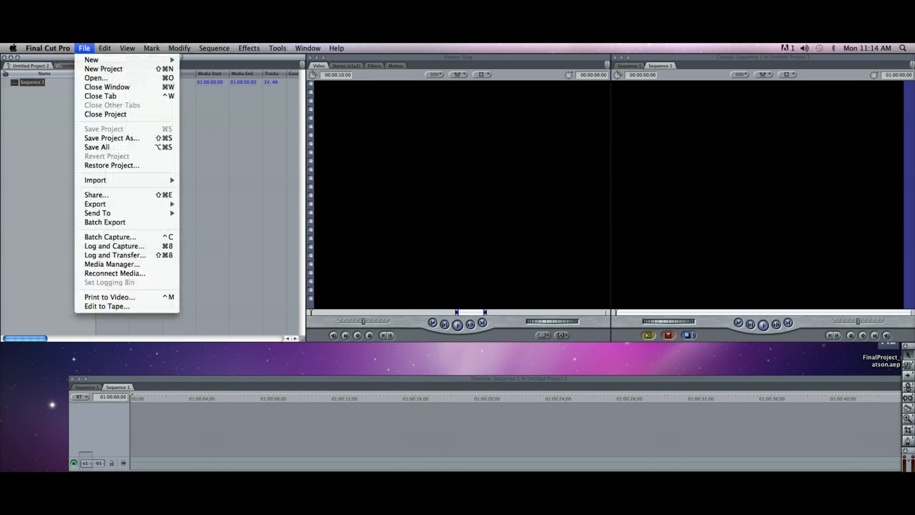
click(138, 143)
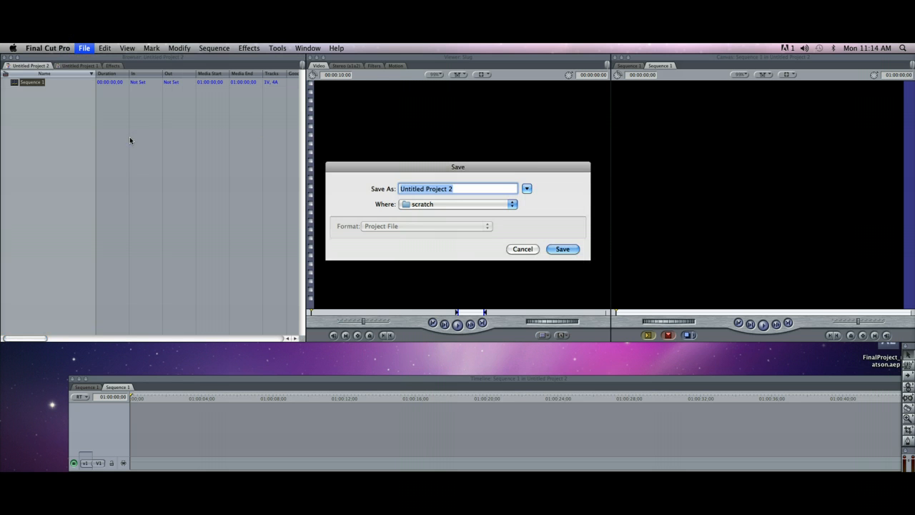
click(526, 189)
click(526, 188)
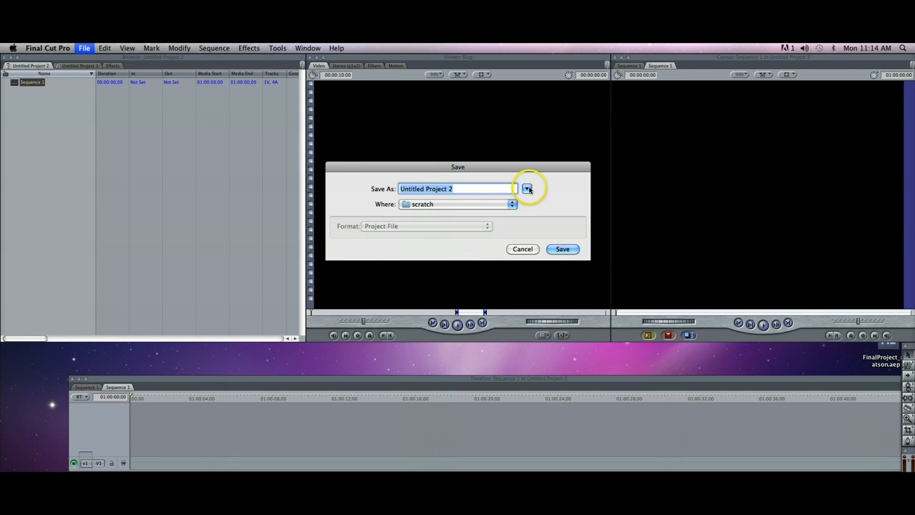
click(527, 189)
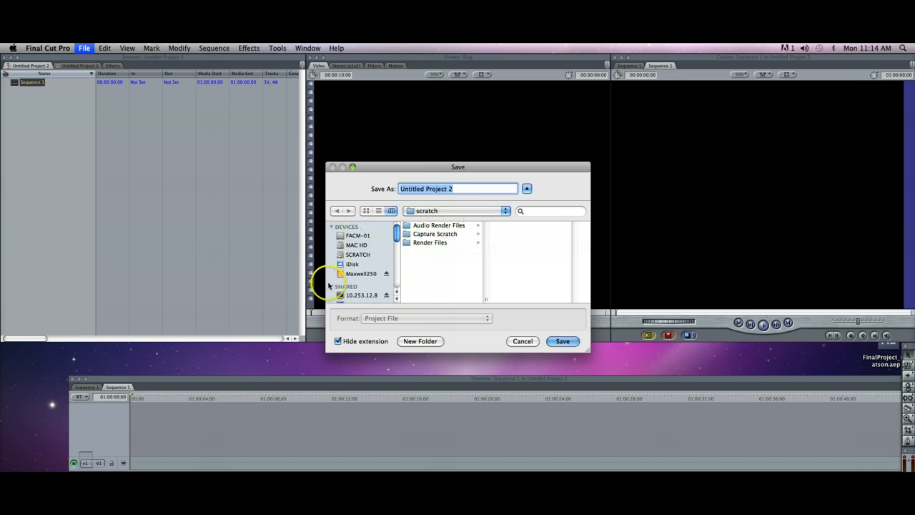
click(357, 273)
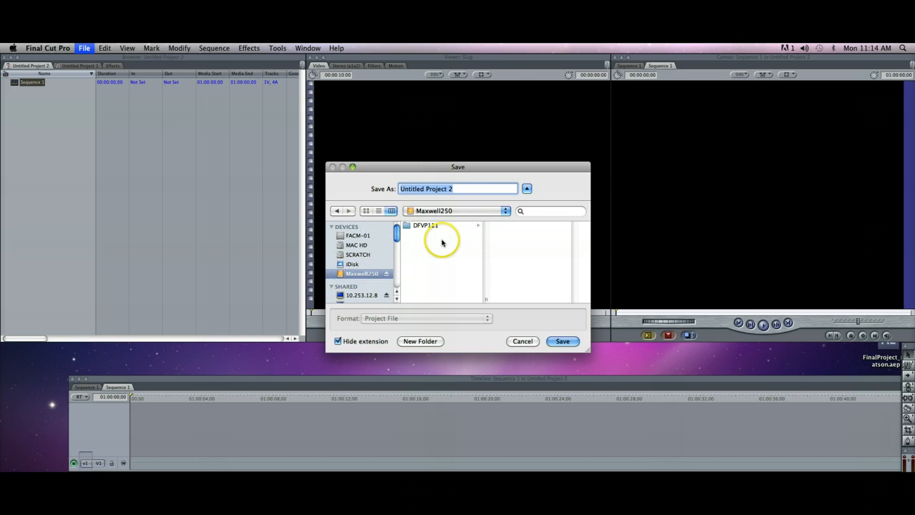
click(418, 225)
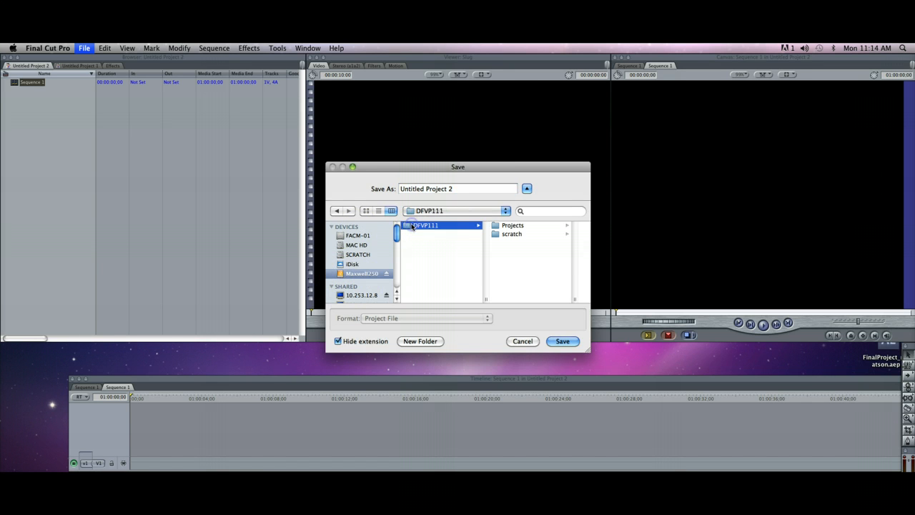
click(509, 226)
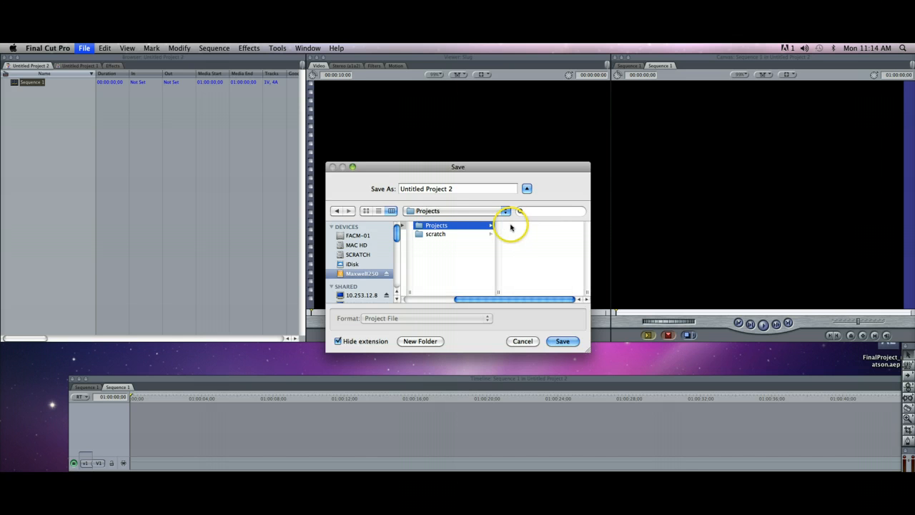
Create a folder named Still Story inside the Projects folder.
click(418, 342)
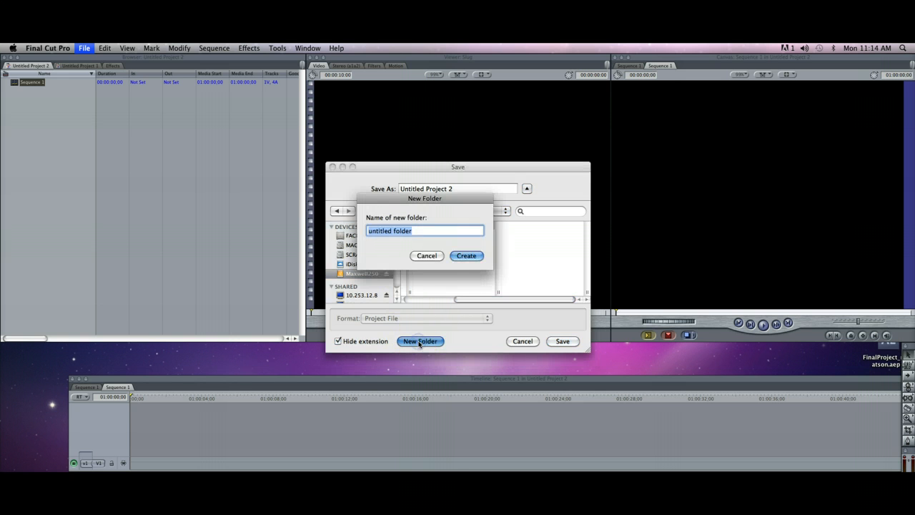
text(Still Story)
key(Return)
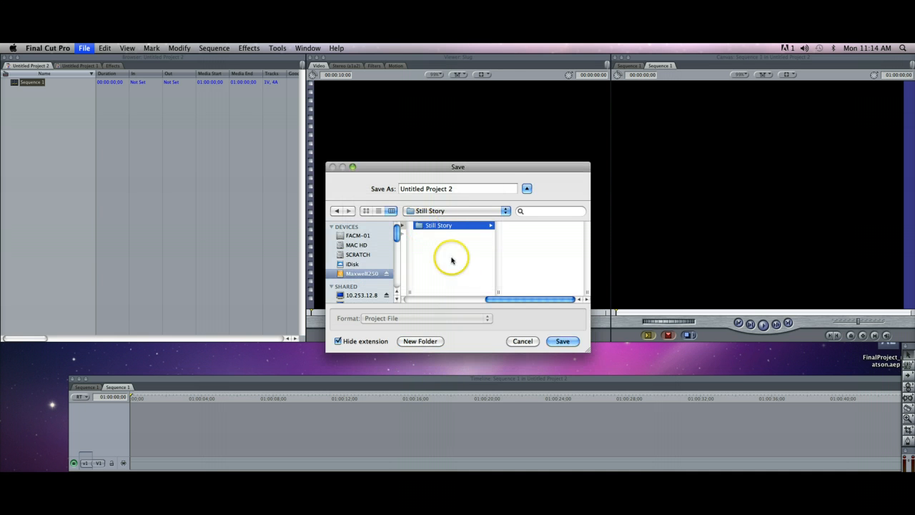
Name the project Still Story followed by the editor's last name and save it in the Still Story folder.
mouse_move(511, 304)
mouse_down()
mouse_move(425, 299)
mouse_move(521, 303)
mouse_up()
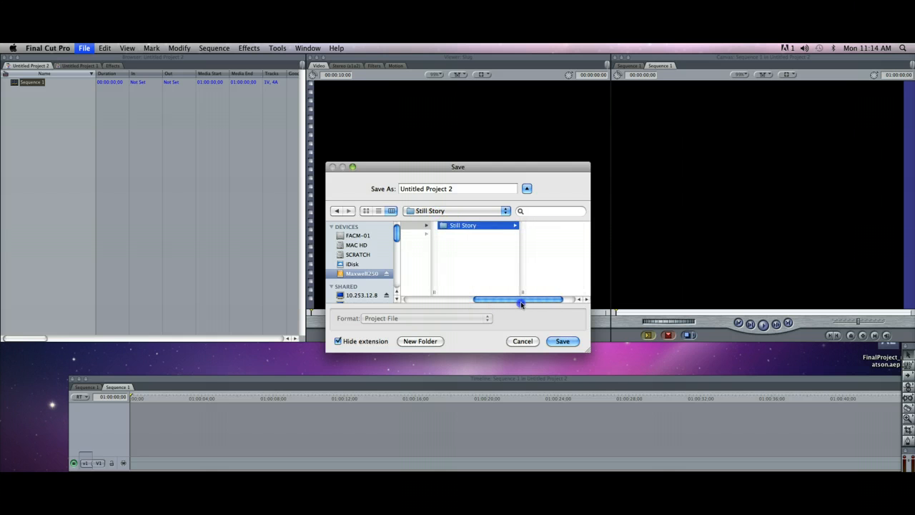
drag(458, 188, 378, 184)
text(St)
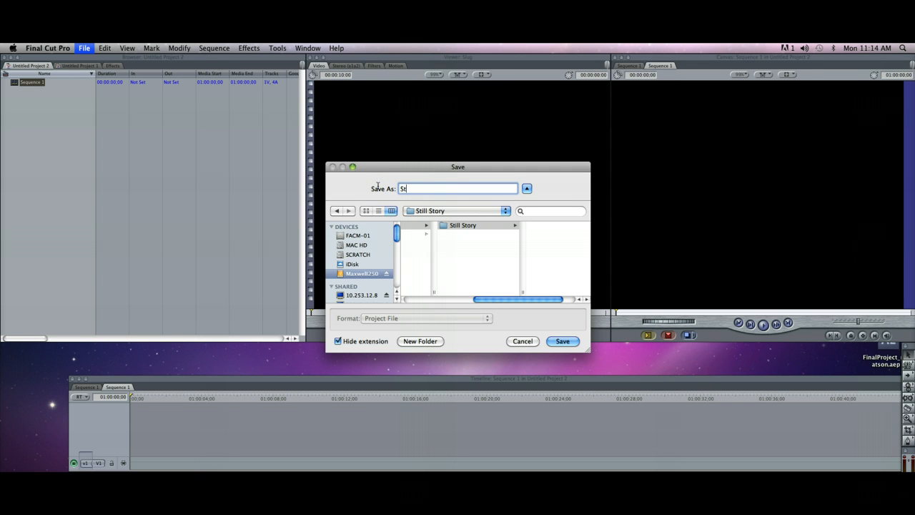
text(ill Story Maxwell)
click(474, 226)
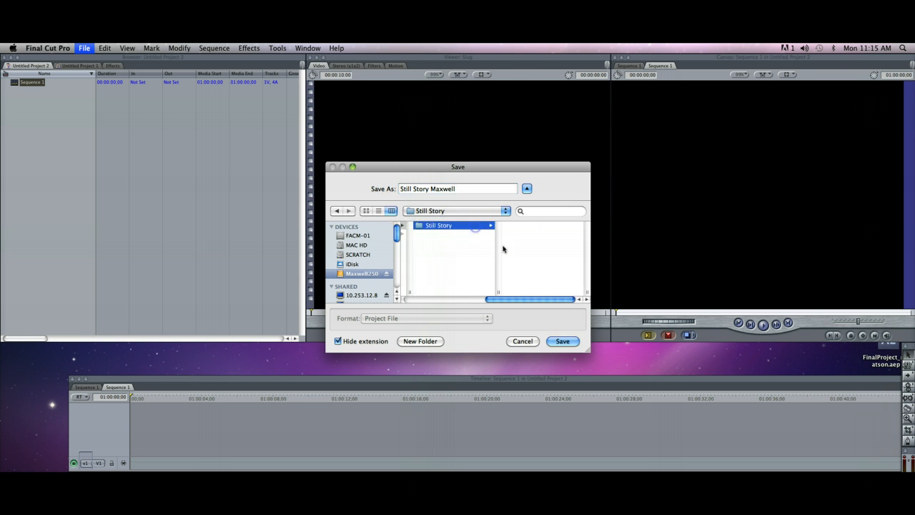
click(563, 341)
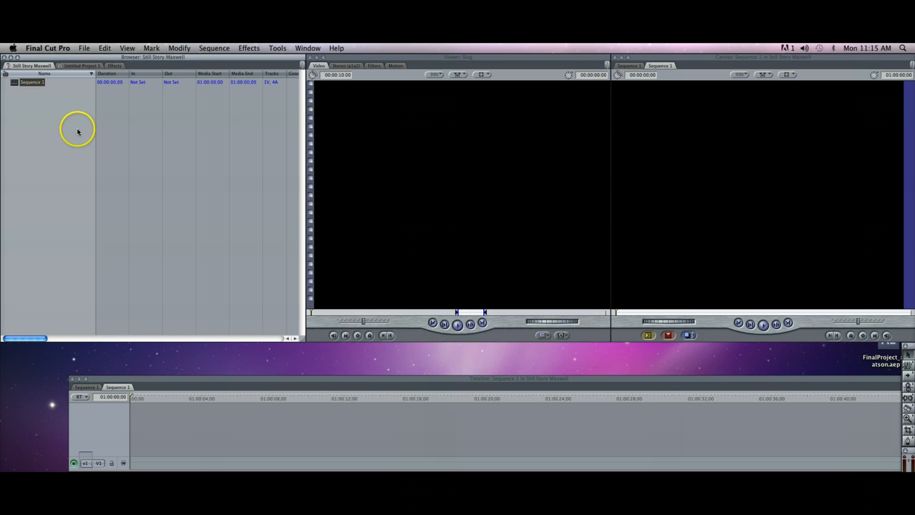
Switch the Browser to Untitled Project 1 and close that project.
click(78, 131)
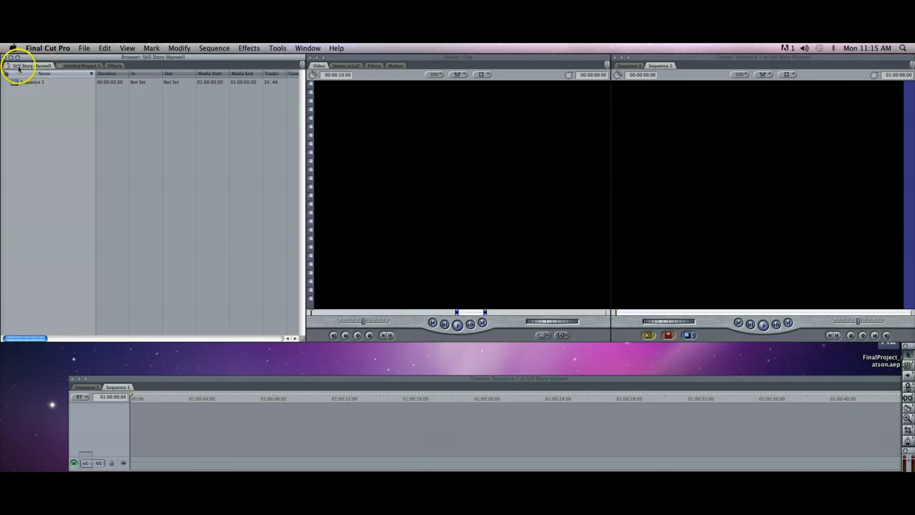
click(80, 65)
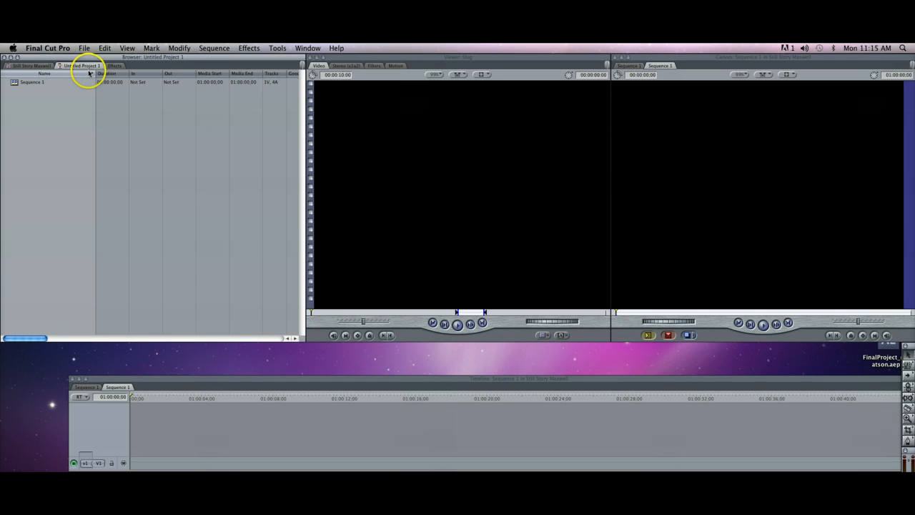
click(27, 66)
click(69, 66)
click(84, 48)
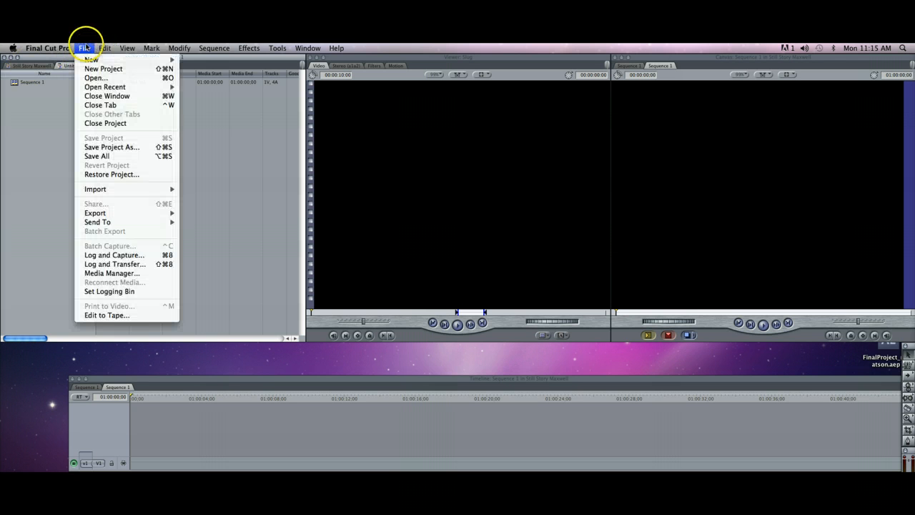
click(107, 123)
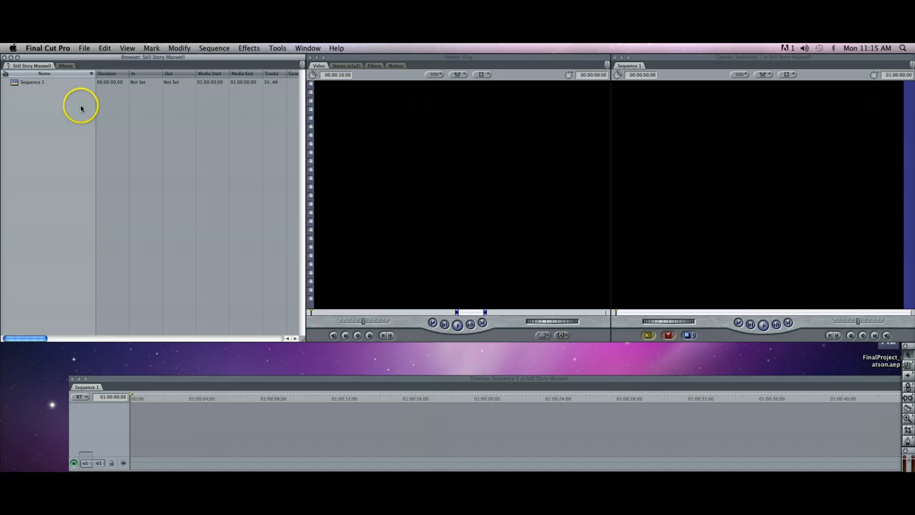
Open Sequence 1 and align the Timeline window directly beneath the Browser, with its video/audio divider raised to show more audio tracks.
click(30, 85)
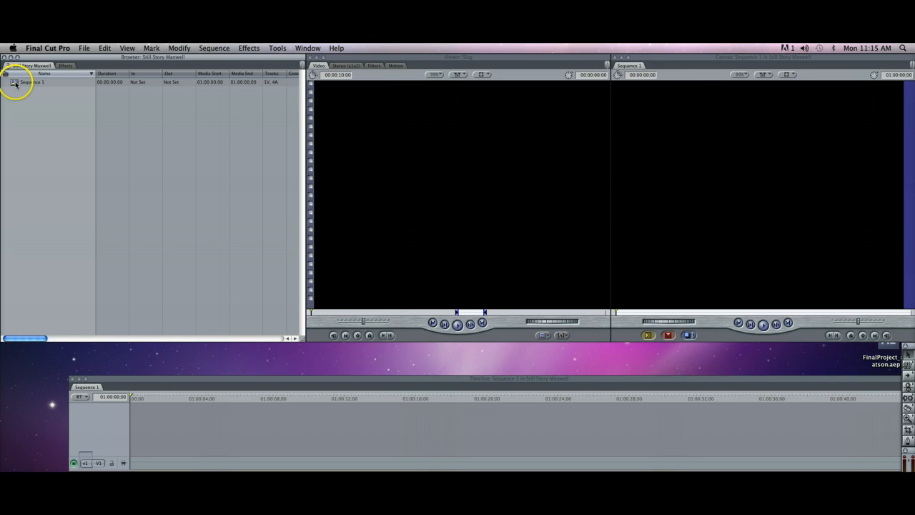
double_click(15, 84)
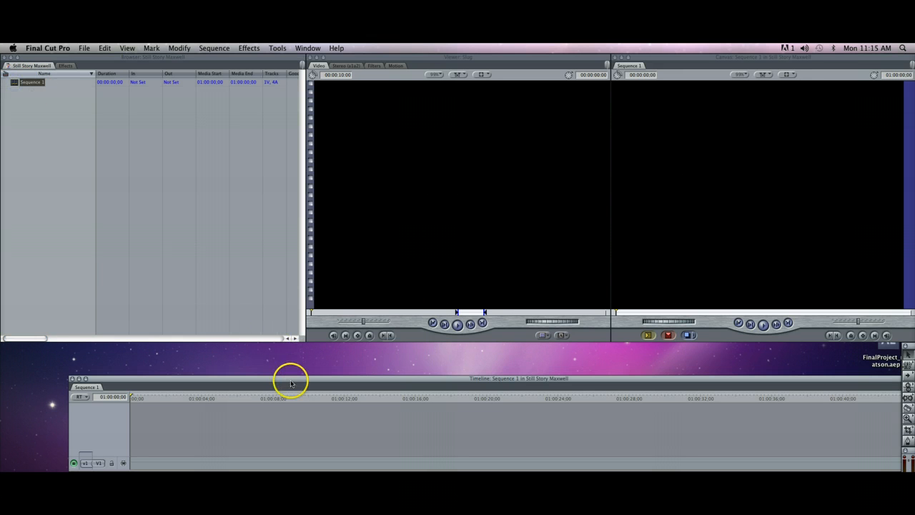
drag(291, 380, 223, 348)
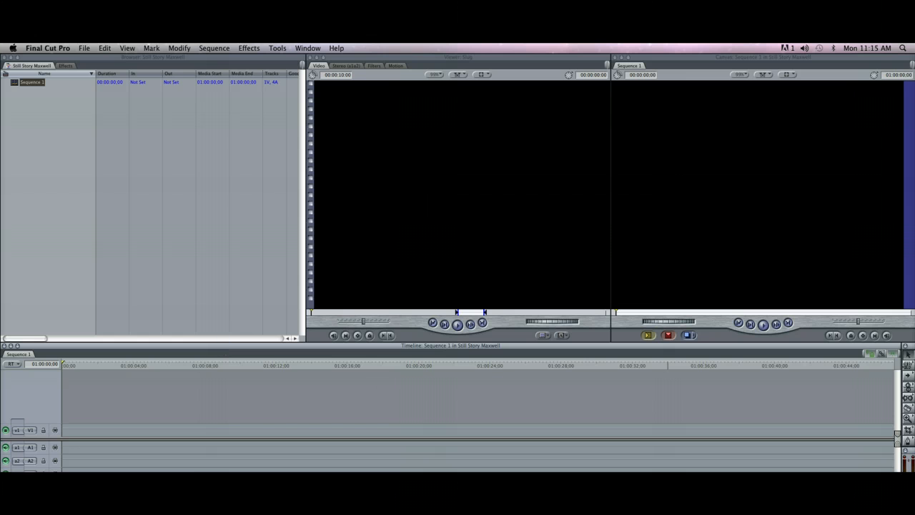
drag(486, 438, 486, 414)
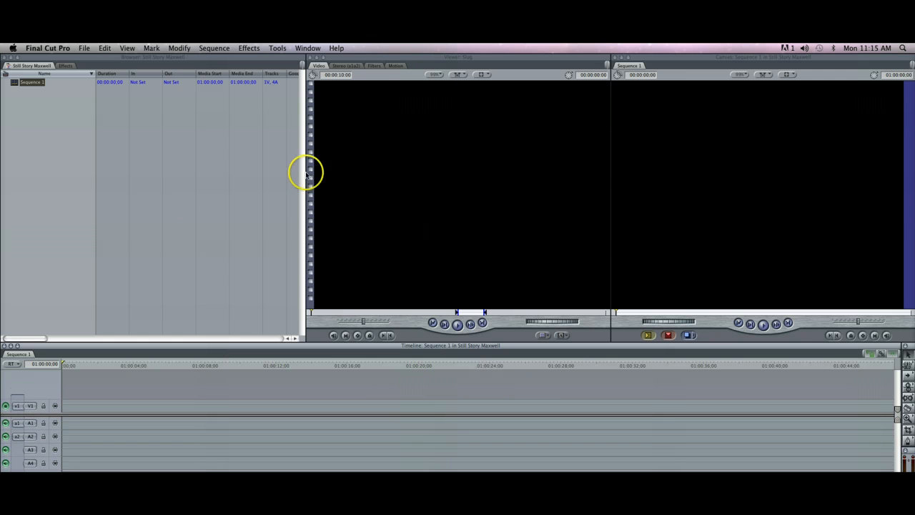